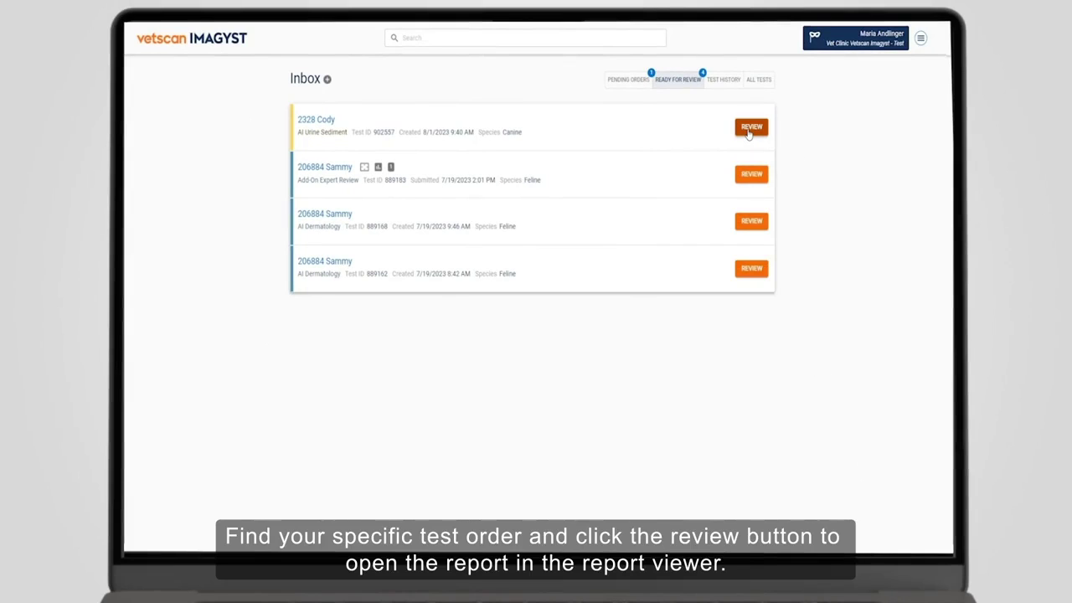
# - Open Cody's urine sediment report, view slide field 2, enlarge a WBC image, then show the RBC images
pyautogui.click(750, 128)
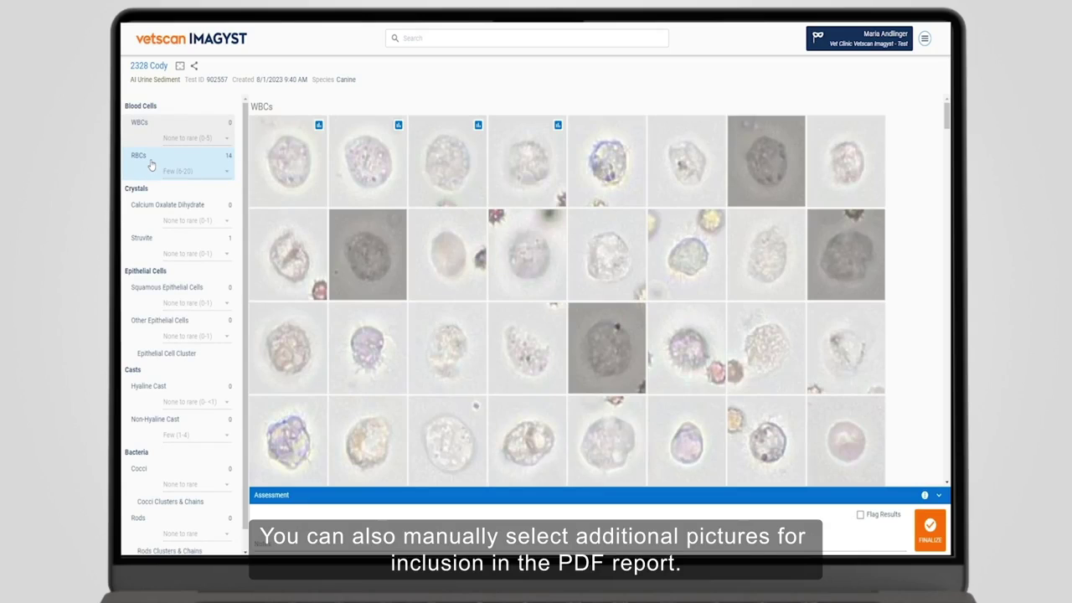
pyautogui.click(179, 66)
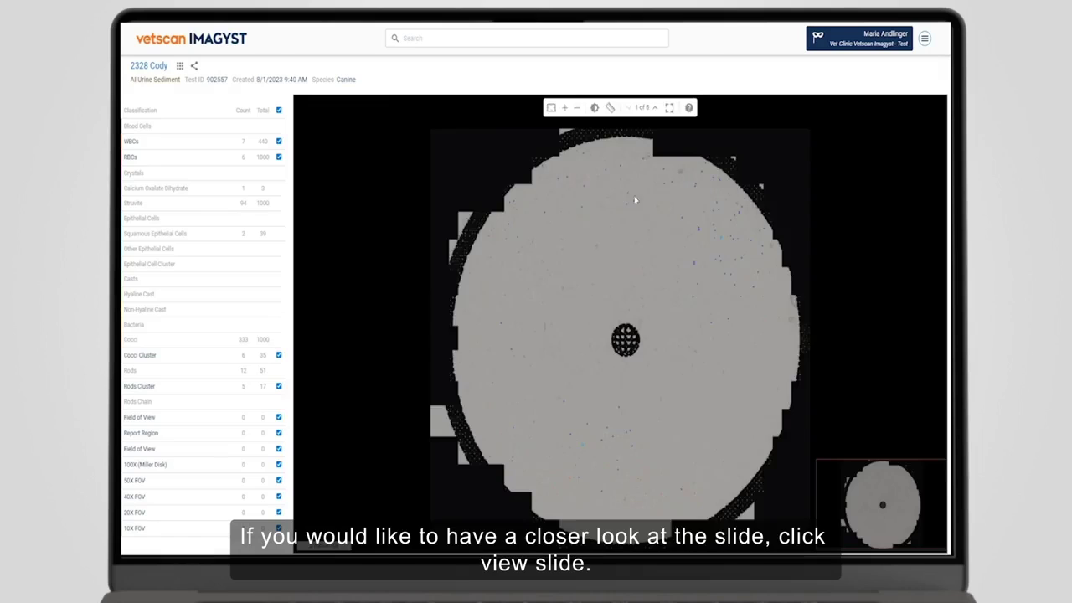
pyautogui.click(655, 108)
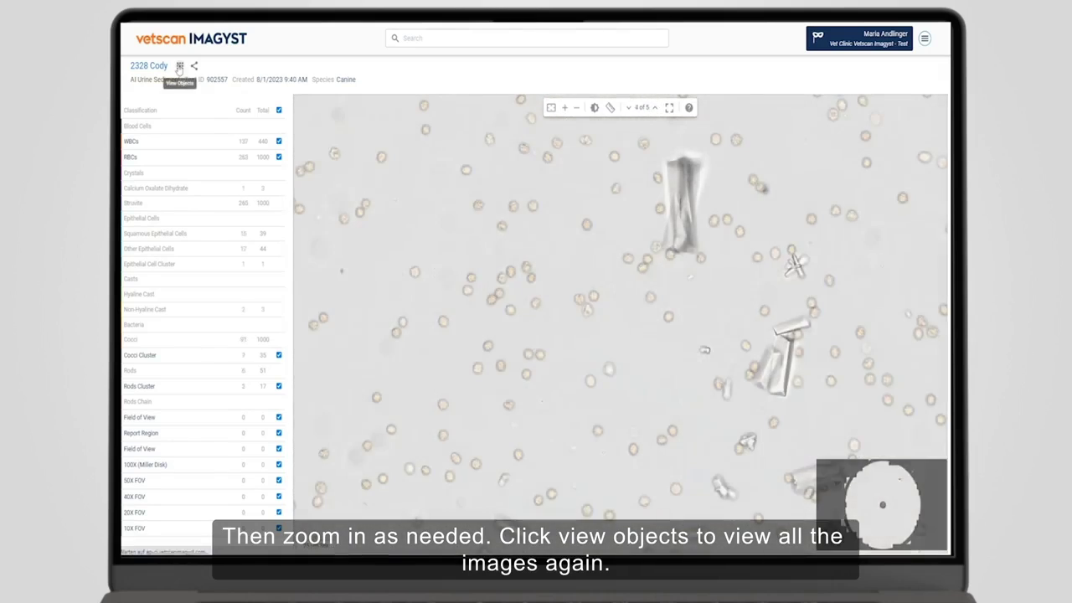
pyautogui.click(179, 65)
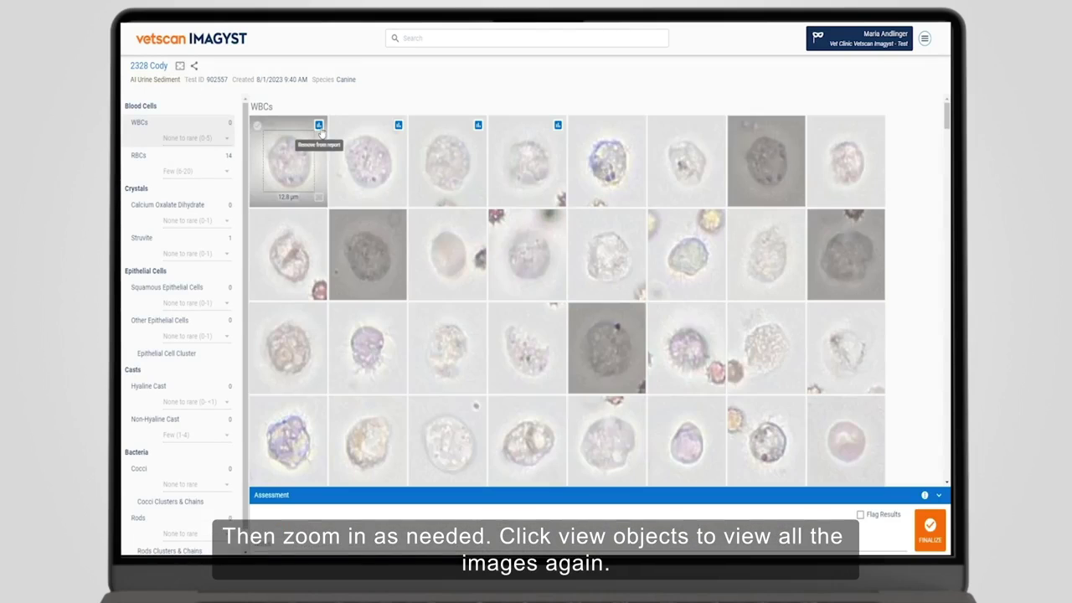
pyautogui.click(328, 173)
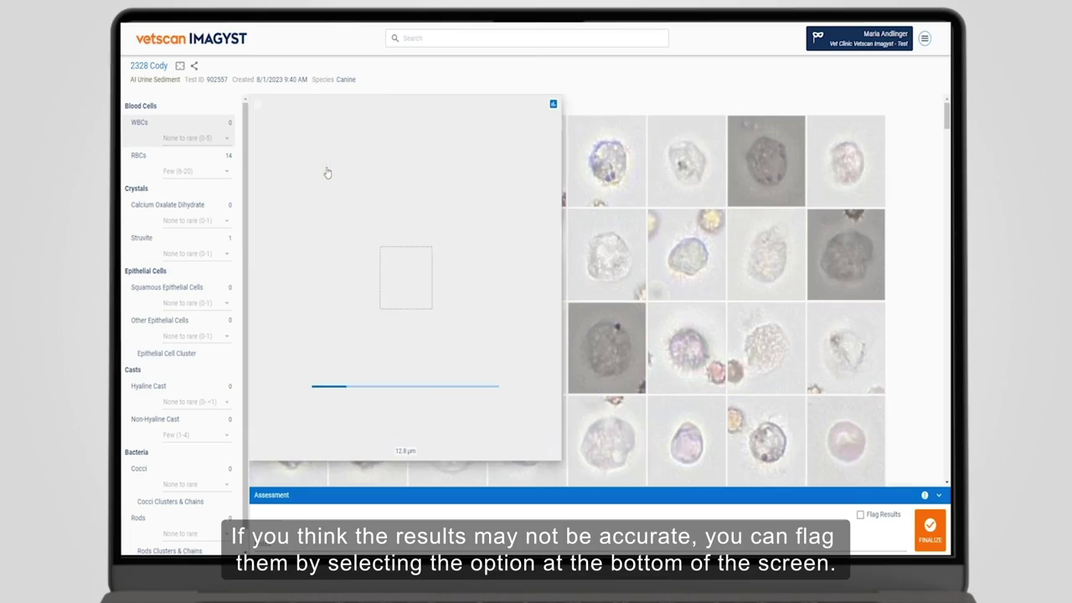
pyautogui.click(138, 155)
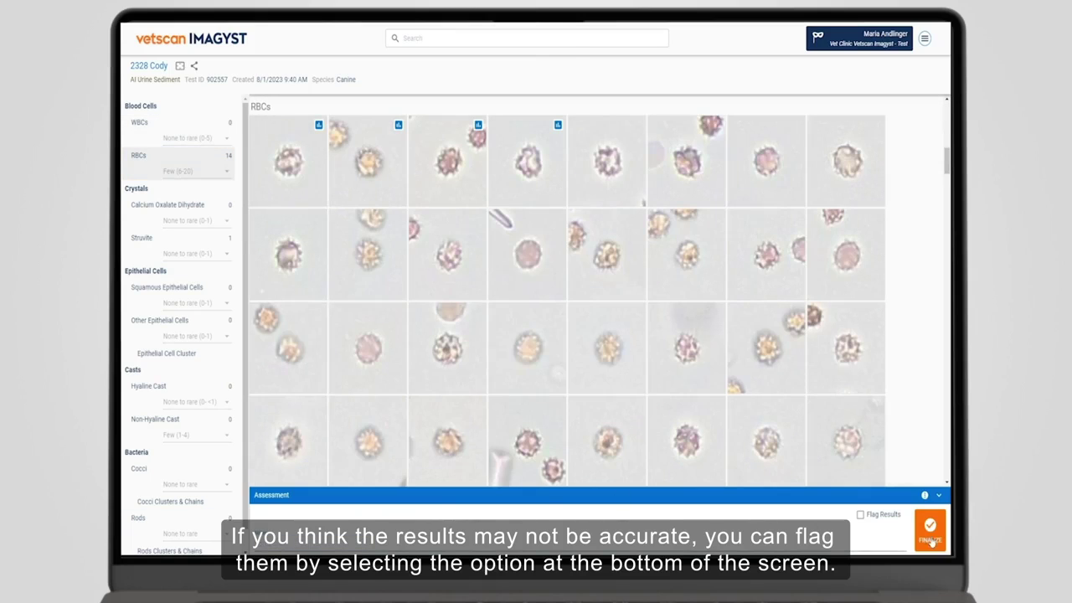
# - Flag Cody's urine sediment results as possibly inaccurate and acknowledge the confirmation message
pyautogui.click(860, 516)
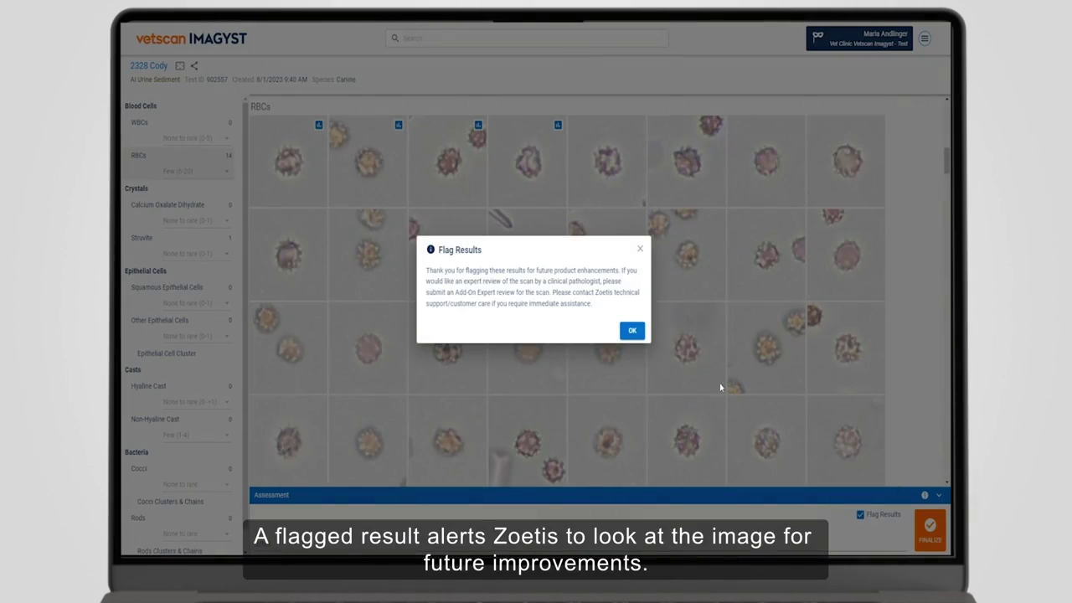
pyautogui.click(633, 332)
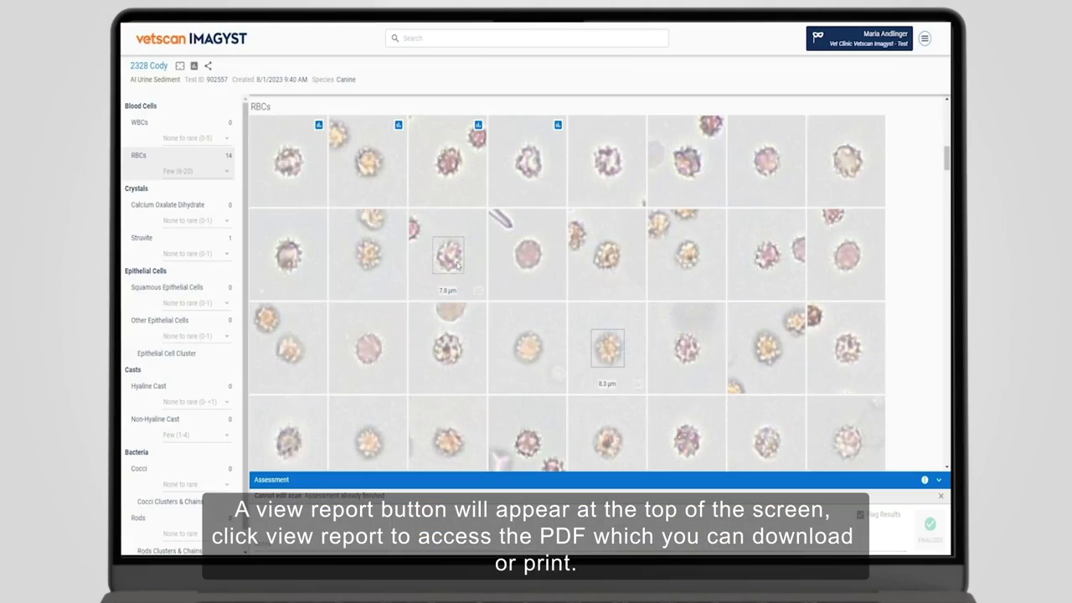
# - View the finalized PDF report after accepting the warning
pyautogui.click(193, 67)
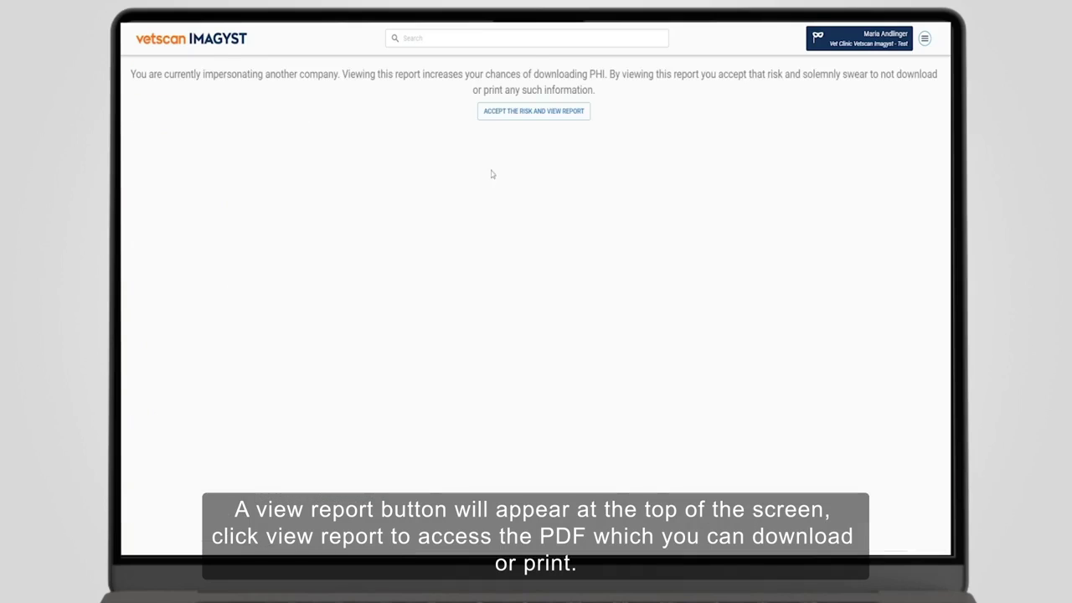
pyautogui.click(519, 112)
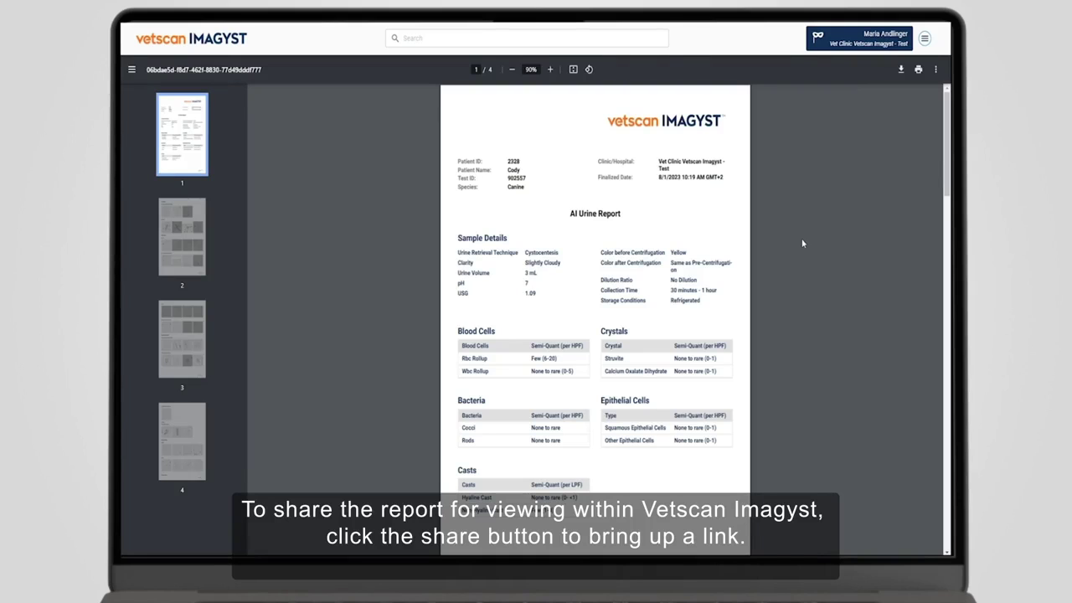
pyautogui.scroll(-10, 802, 243)
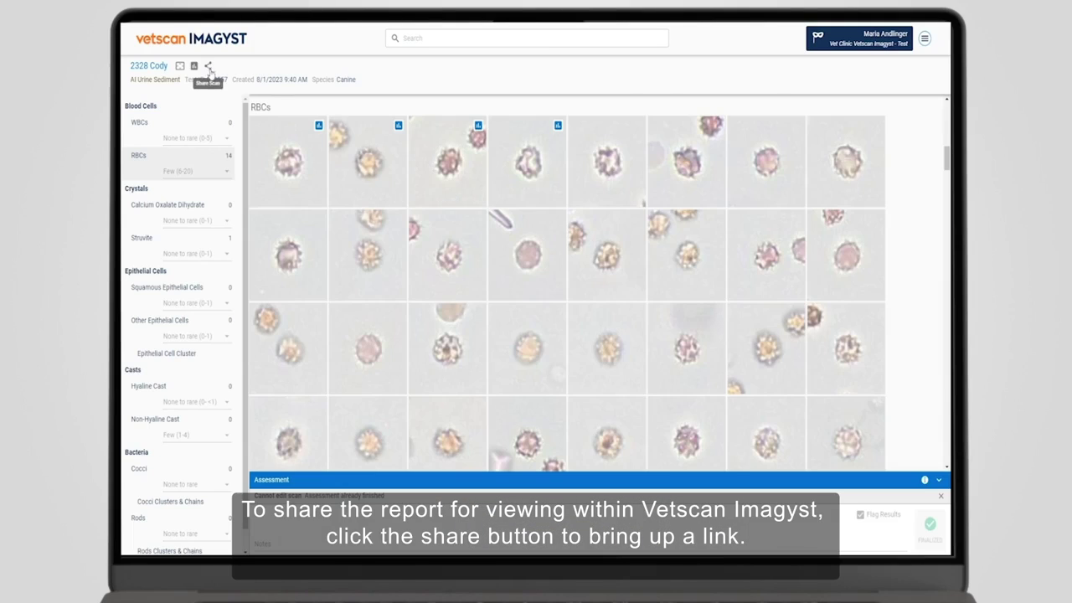
# - Get the scan's share link, then show the test history listing Cody's test as reviewed
pyautogui.click(208, 66)
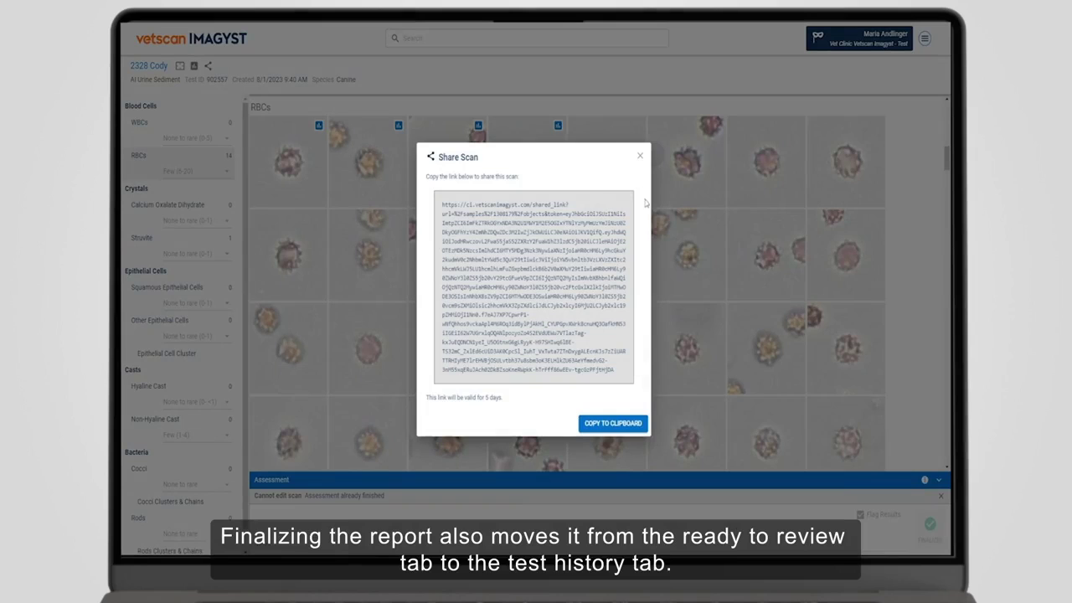
pyautogui.click(639, 157)
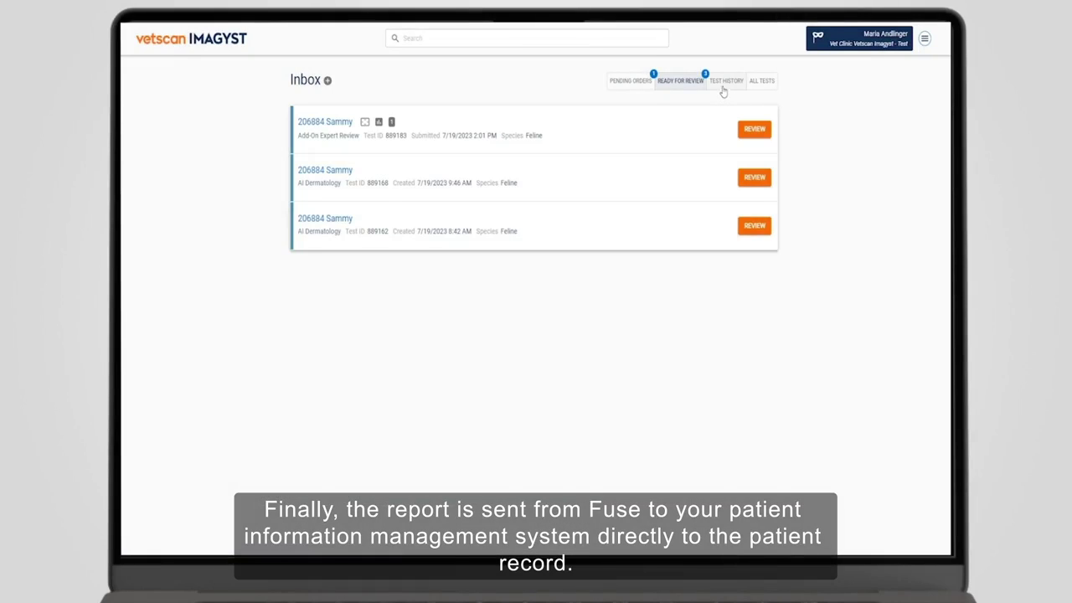
pyautogui.click(725, 82)
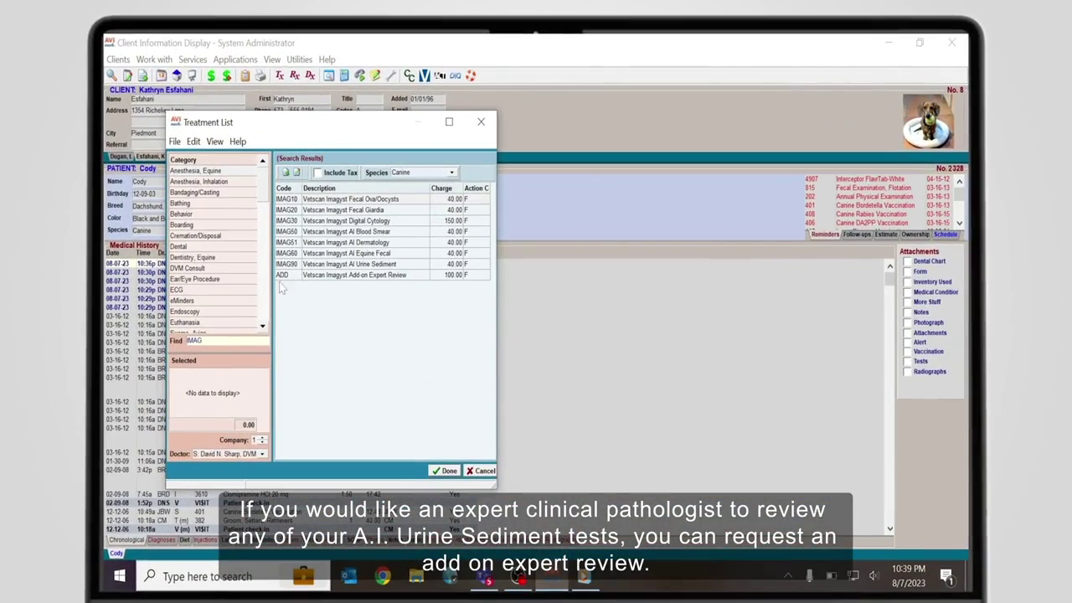
# - Add the ADD Vetscan Imagyst Add-on Expert Review treatment to Cody's medical history
pyautogui.doubleClick(356, 276)
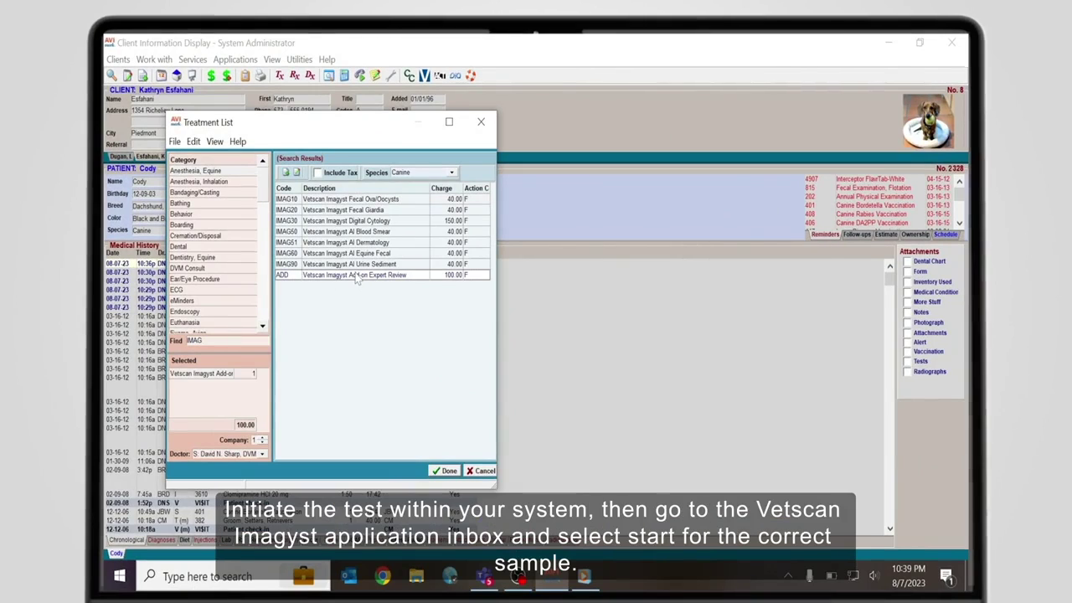
pyautogui.click(444, 471)
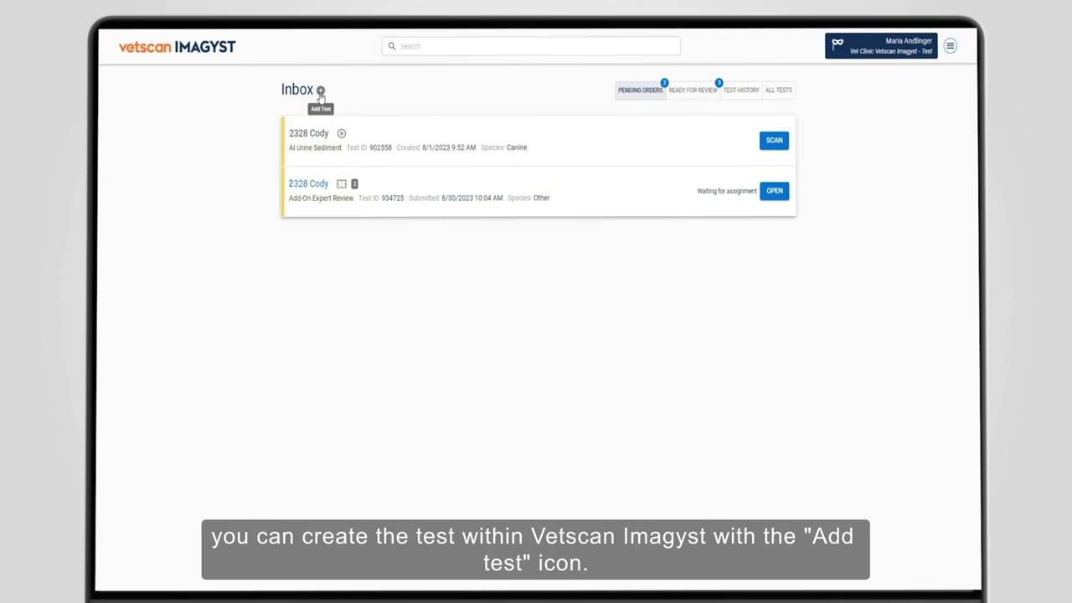
pyautogui.click(320, 90)
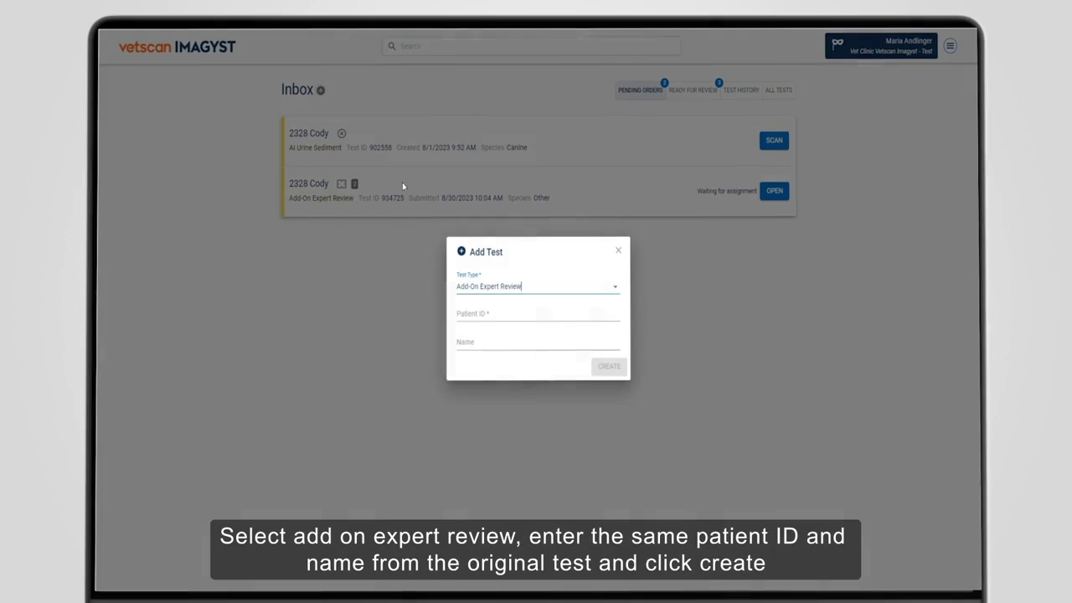
pyautogui.click(503, 310)
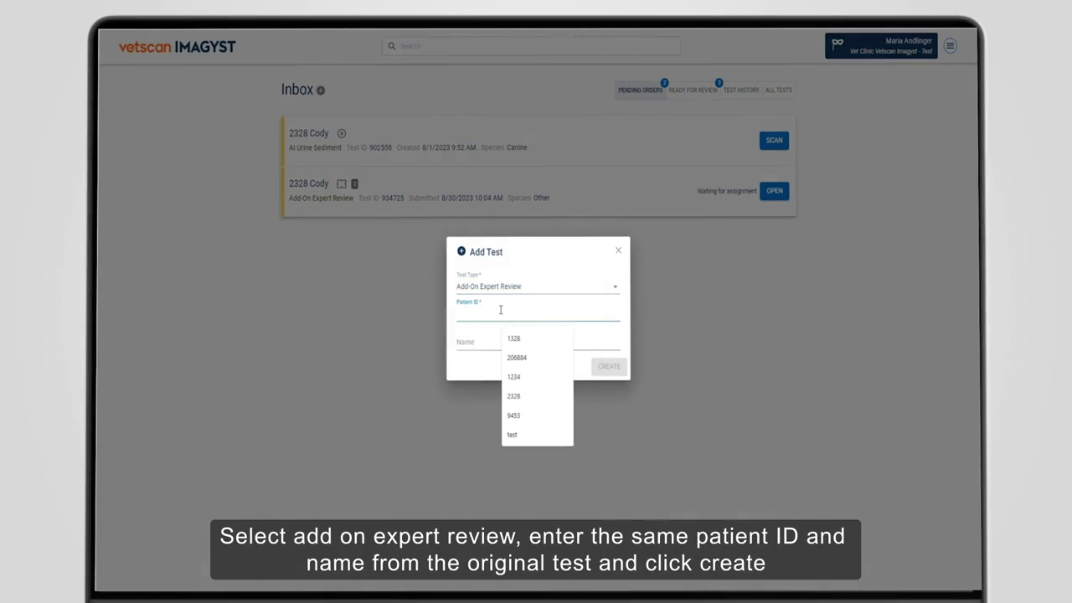
pyautogui.write('2328')
pyautogui.click(496, 341)
pyautogui.click(507, 383)
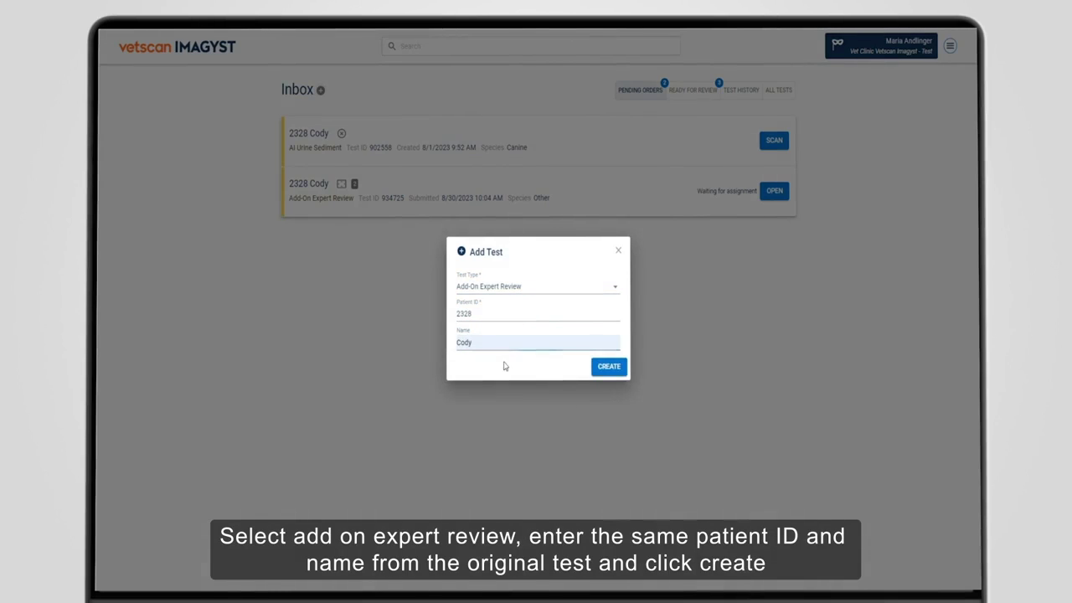
pyautogui.click(609, 367)
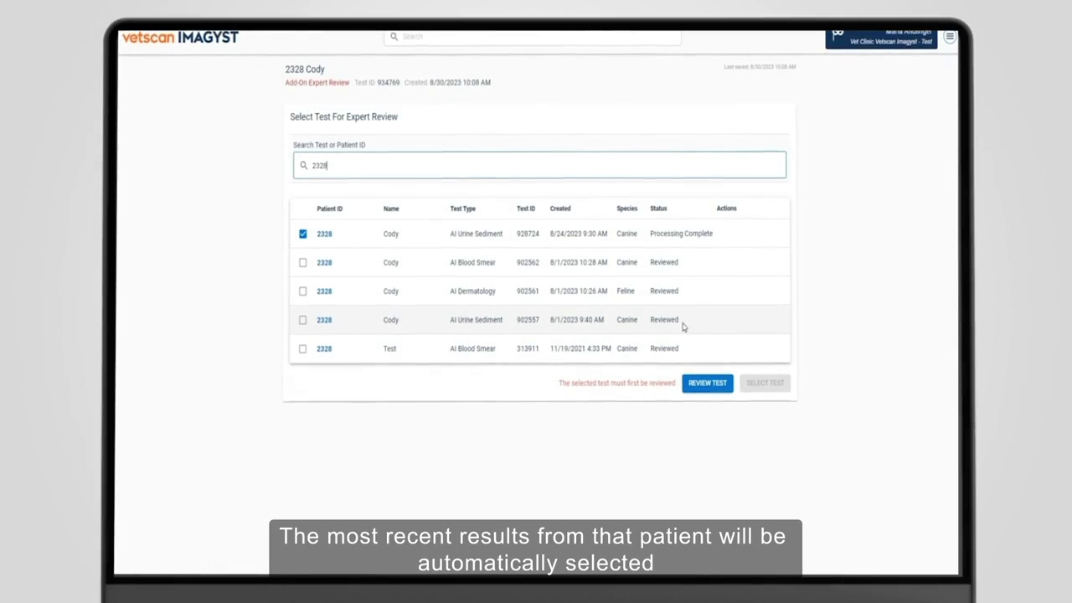
pyautogui.click(341, 327)
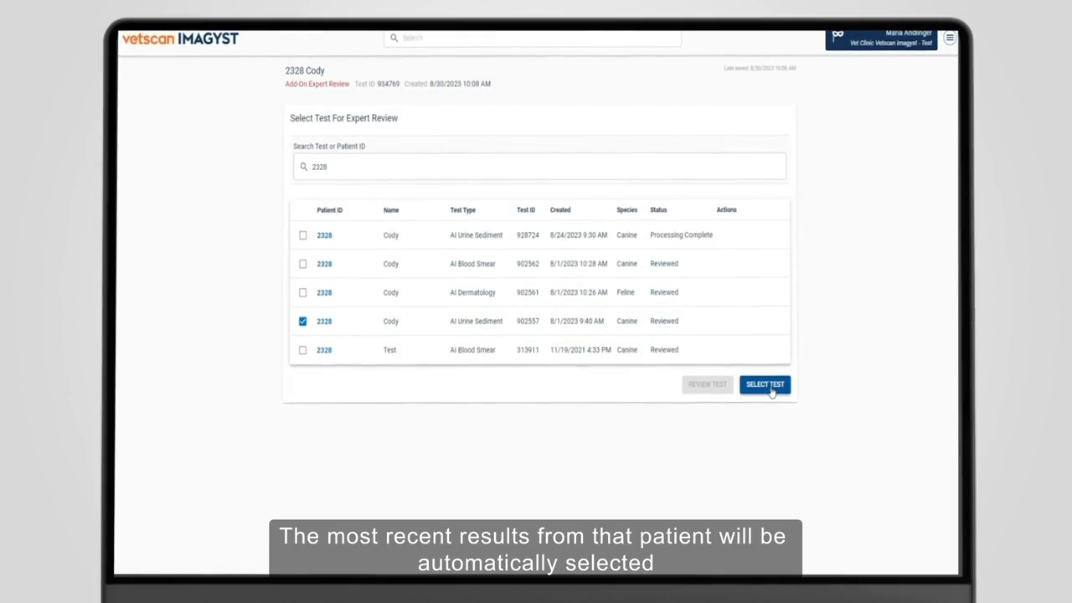
pyautogui.click(772, 391)
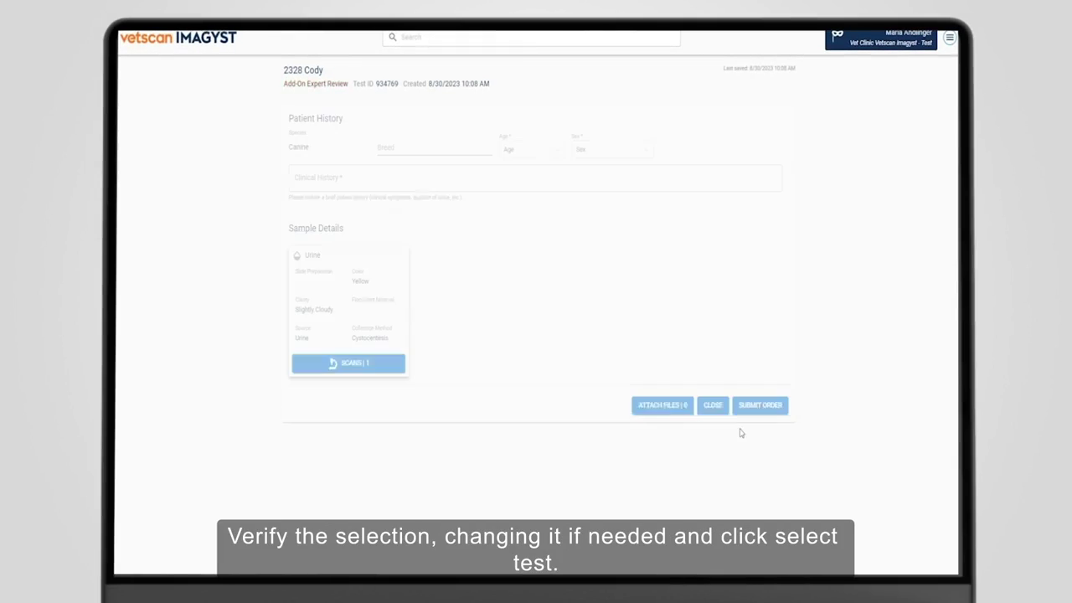
# - Enter Akita Mix, 4.5 years, Male Neutered, and history 'Animal is sleeping more, eating less and urinating more frequently'
pyautogui.click(423, 160)
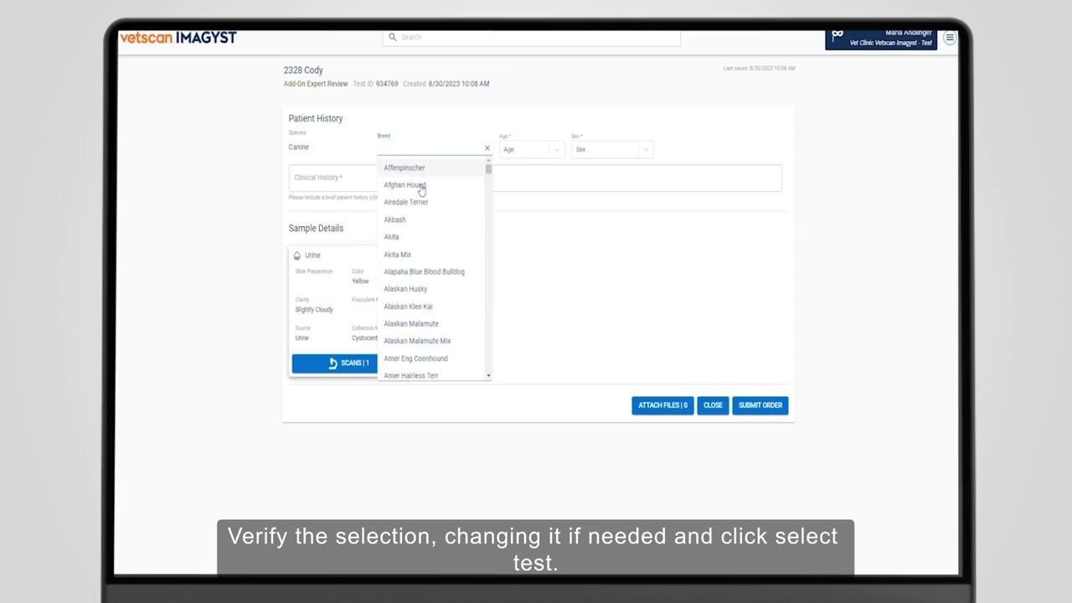
pyautogui.click(422, 257)
pyautogui.click(530, 149)
pyautogui.scroll(-5, 527, 233)
pyautogui.click(526, 220)
pyautogui.click(615, 154)
pyautogui.click(614, 191)
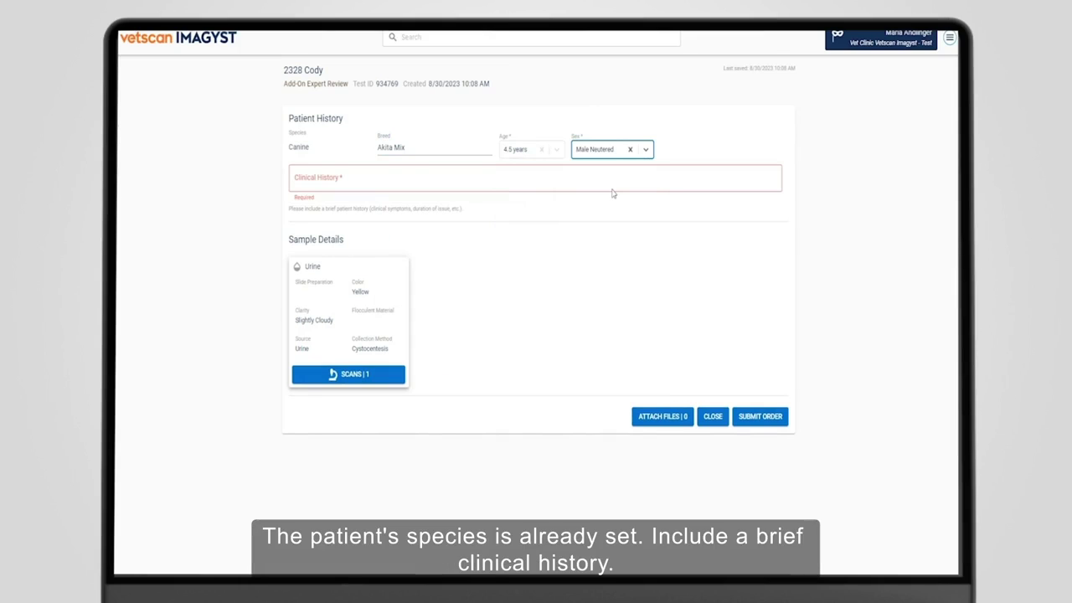
pyautogui.click(430, 184)
pyautogui.write('Animal is sleeping more, eating less and urinating more')
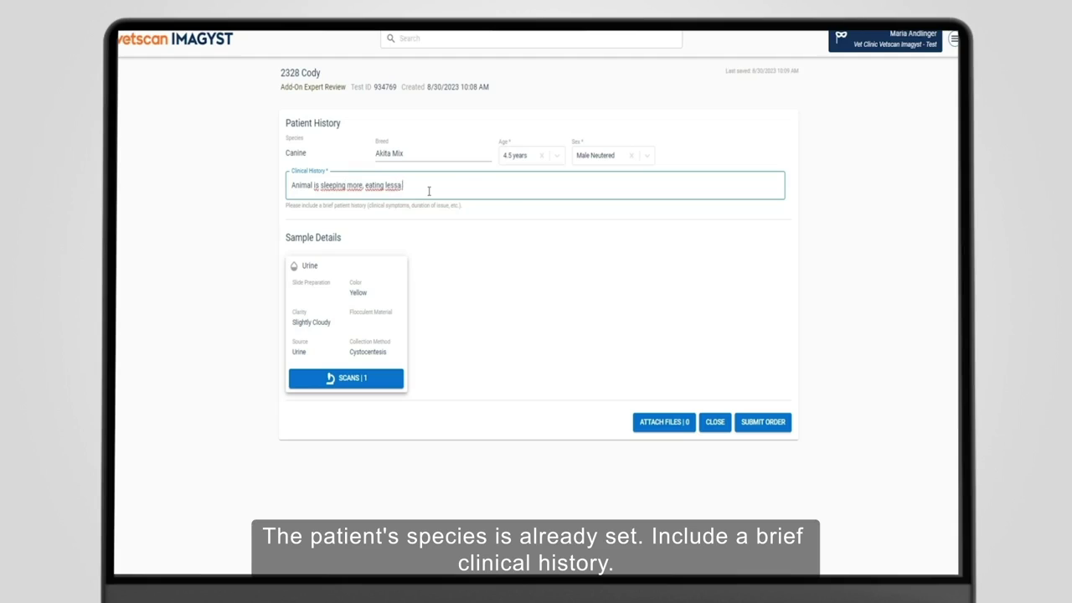
pyautogui.write(' frequently')
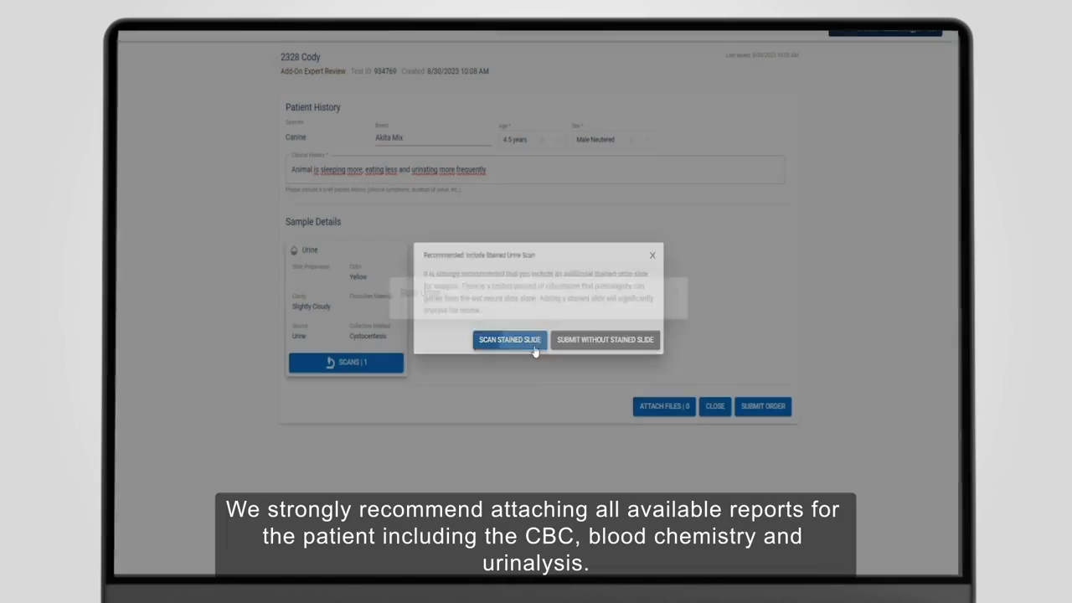
# - Scan a stained slide on AAA-VetBlood1, shrinking the preview area to cut scan time
pyautogui.click(535, 341)
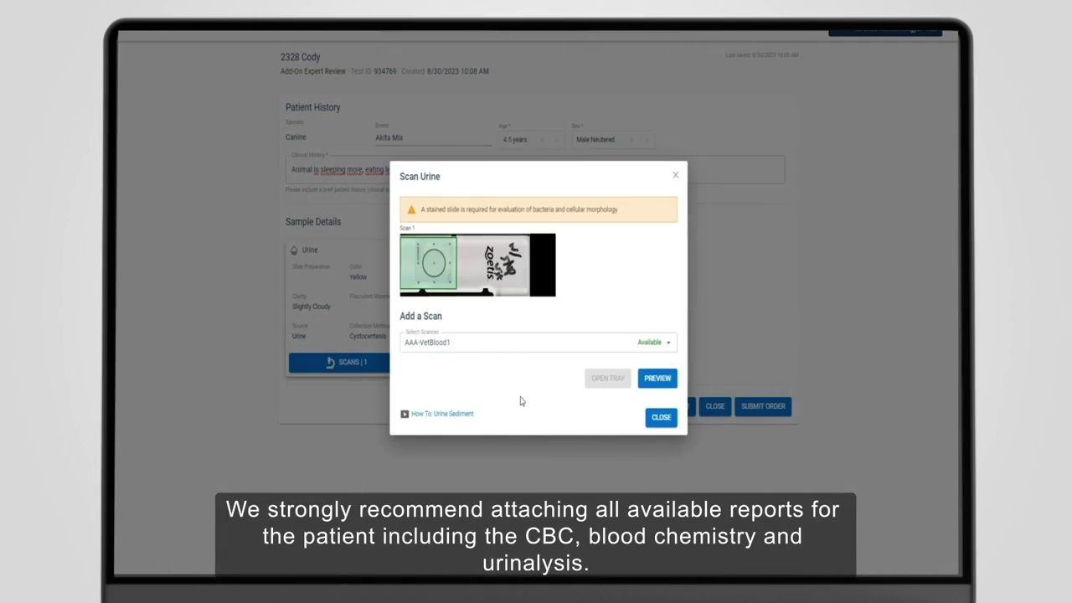
pyautogui.click(668, 345)
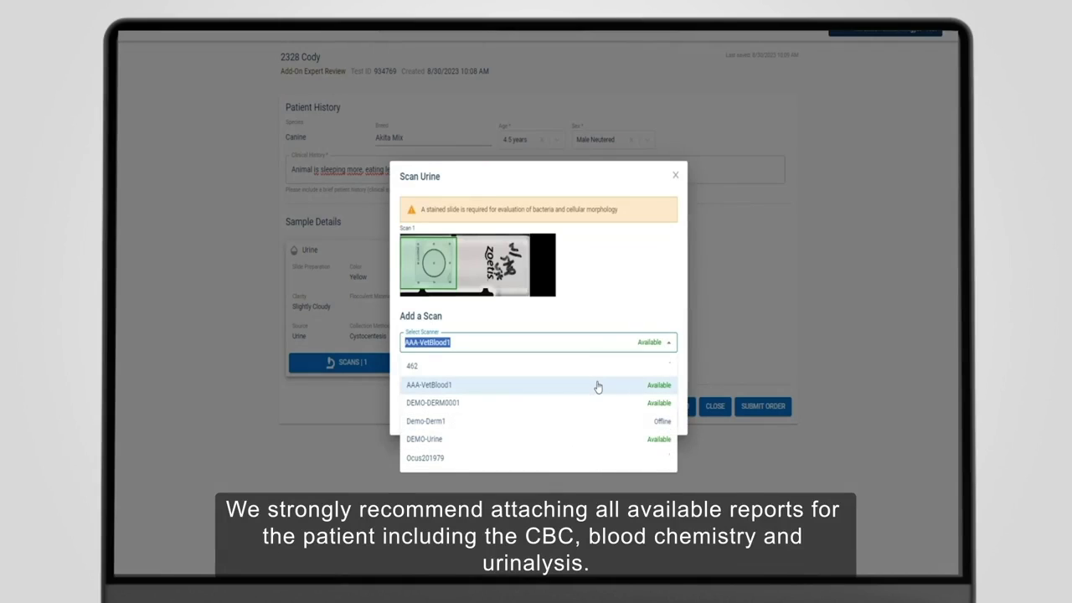
pyautogui.click(597, 385)
pyautogui.click(658, 378)
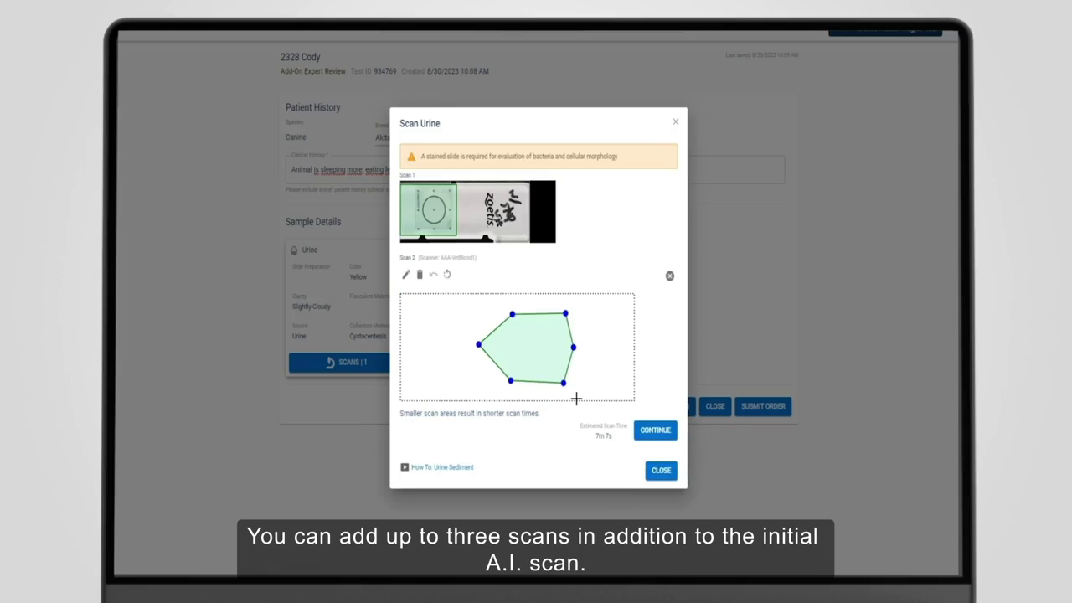
pyautogui.moveTo(563, 382); pyautogui.dragTo(537, 339)
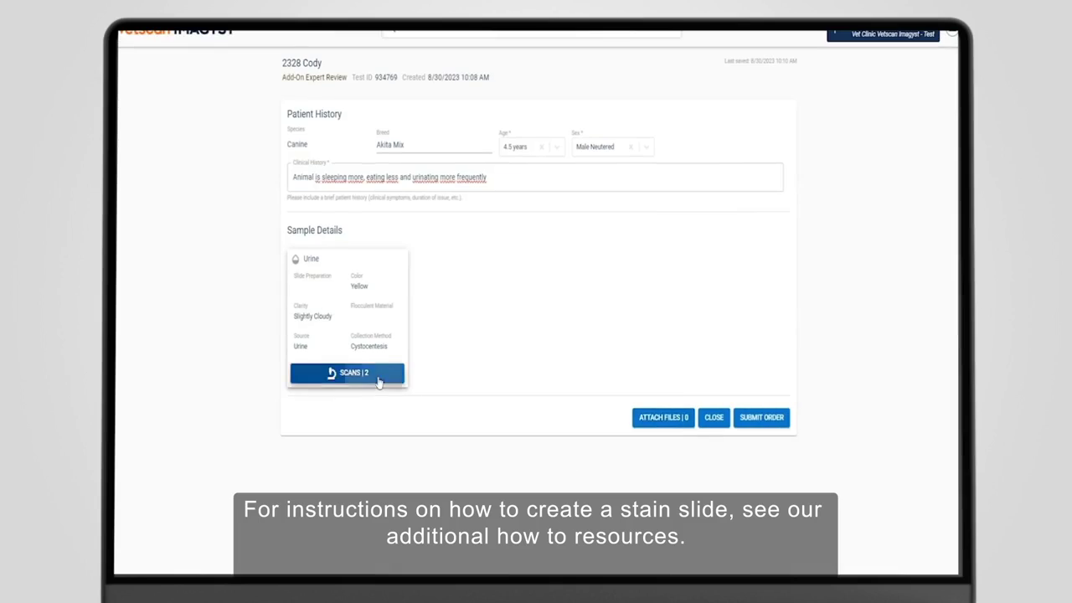
pyautogui.click(379, 382)
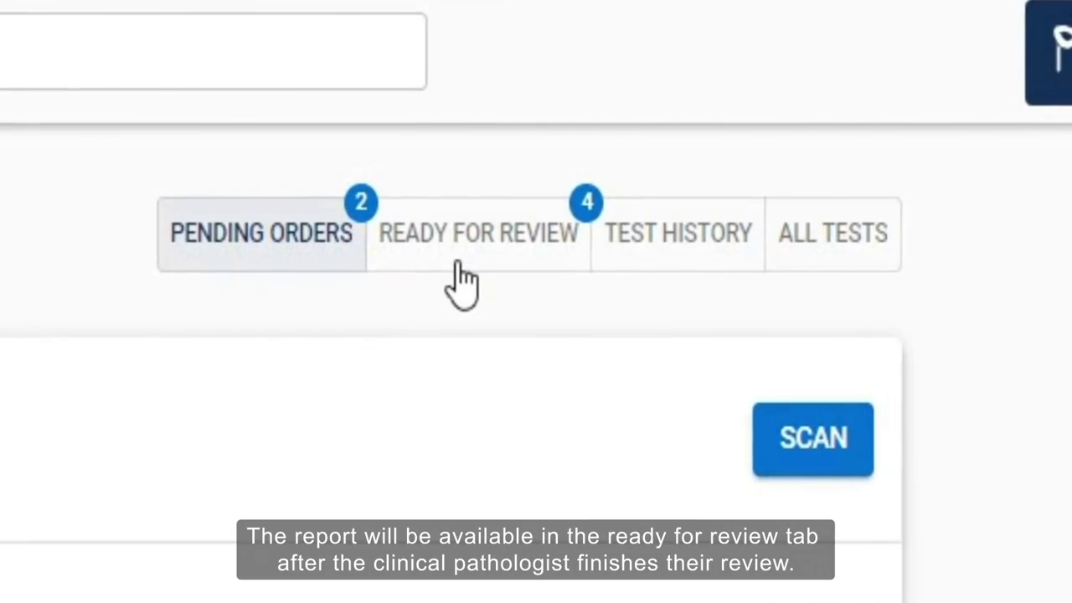
# - Acknowledge Cody's cytology report from Ready for Review and open it as a two-page PDF
pyautogui.click(462, 267)
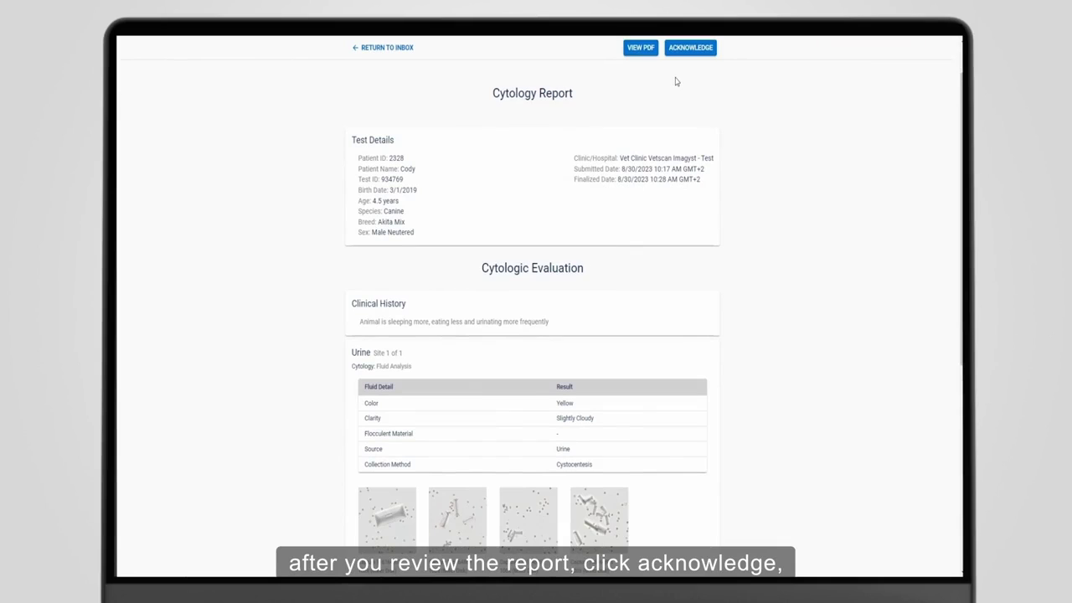
pyautogui.click(687, 51)
pyautogui.click(641, 48)
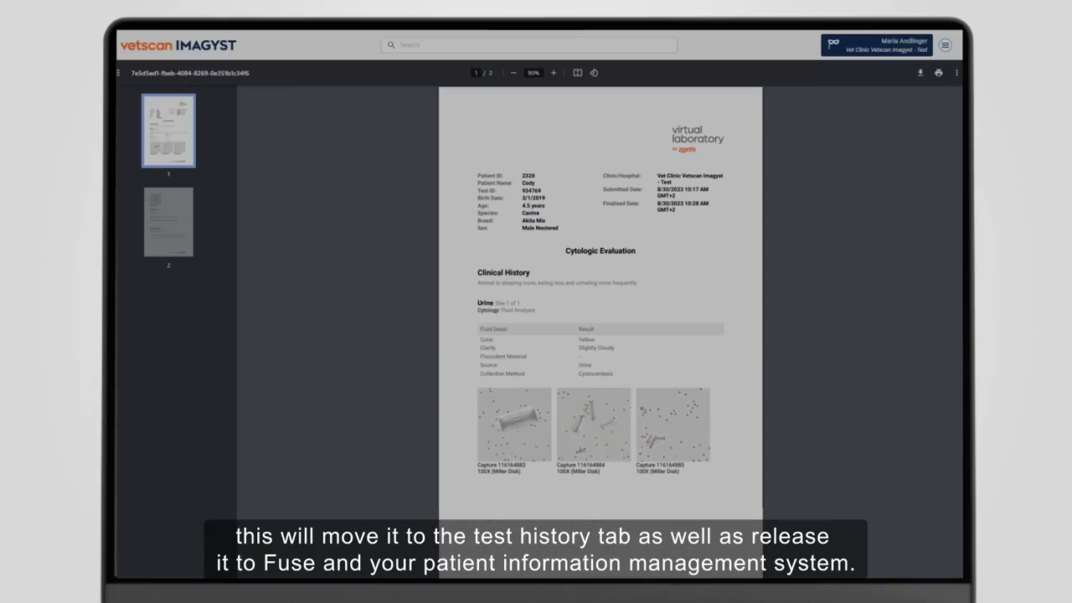